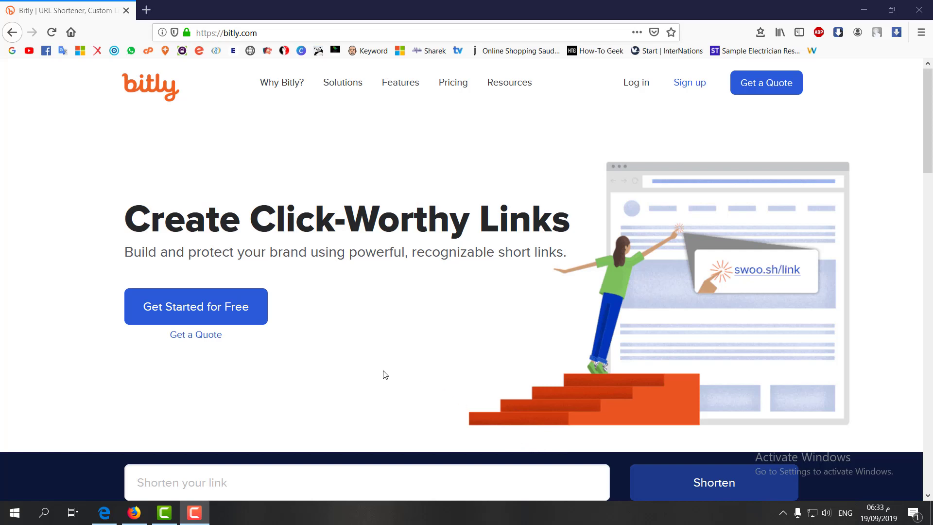
Step: Sign in to Bitly with the saved account e-mail and password, letting Firefox save the login
{"action": "left_click", "coordinate": [636, 82]}
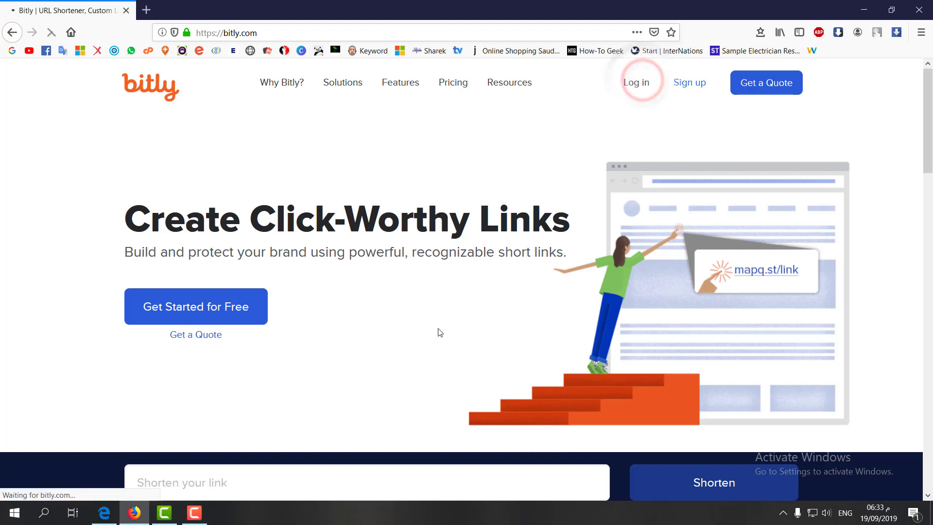
{"action": "left_click", "coordinate": [427, 315]}
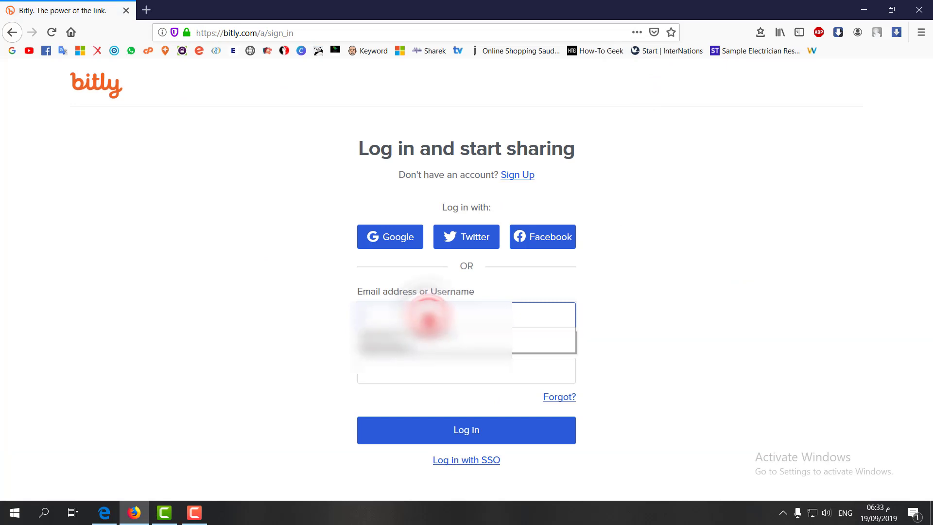
{"action": "left_click", "coordinate": [427, 334]}
{"action": "left_click", "coordinate": [410, 371]}
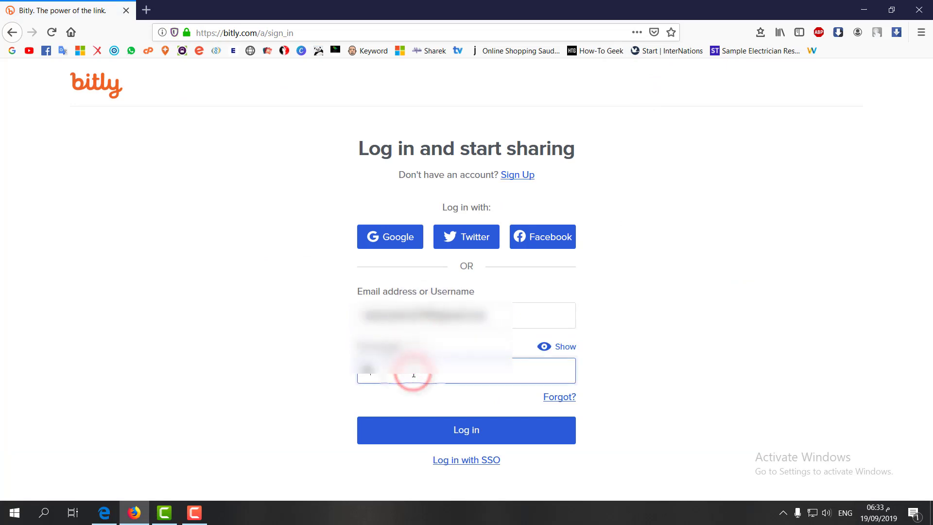
{"action": "type", "text": "••••••"}
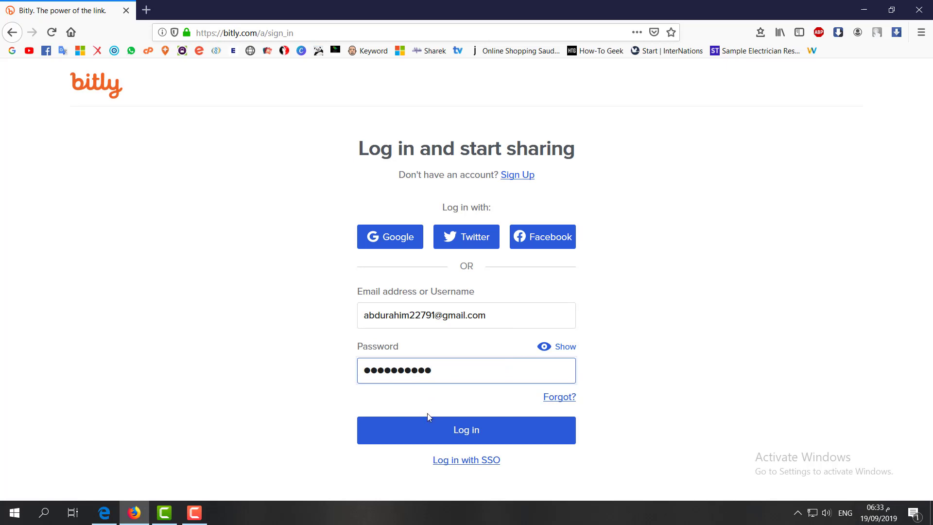
{"action": "left_click", "coordinate": [430, 429]}
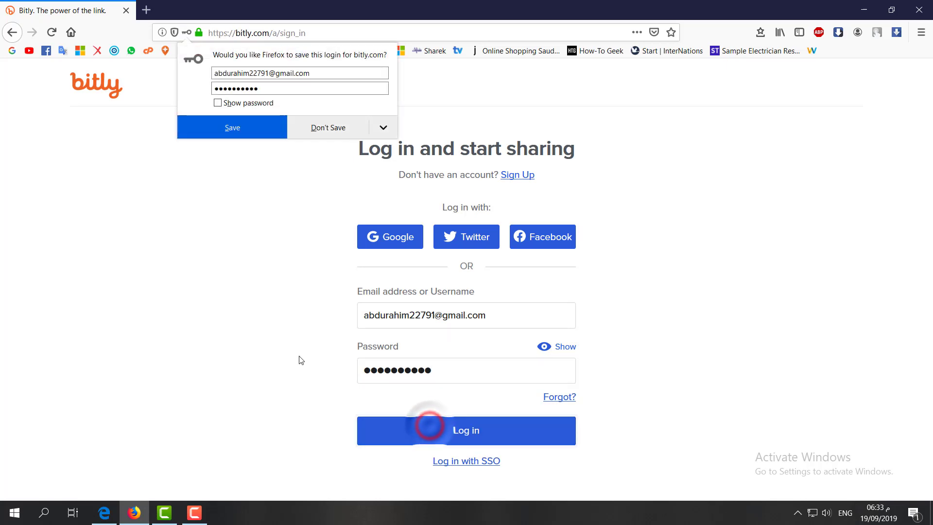
{"action": "left_click", "coordinate": [252, 127]}
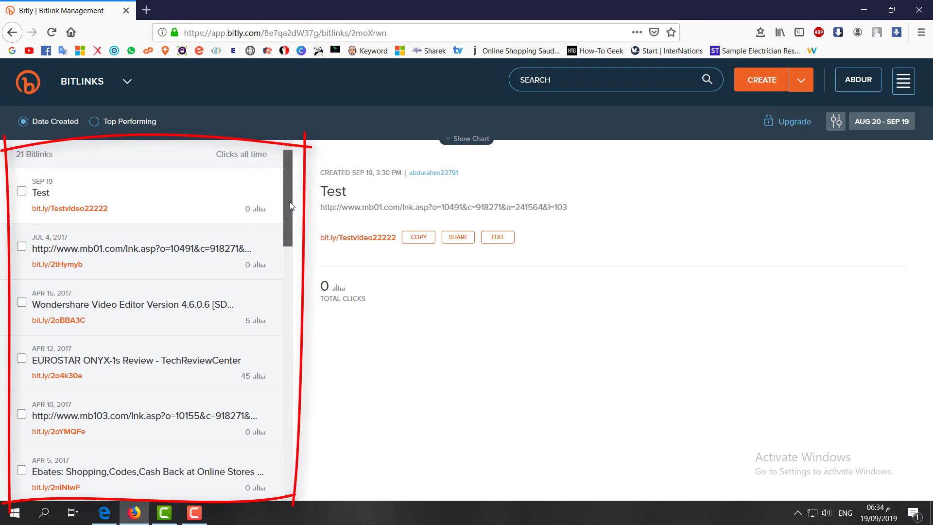
Step: Browse the 21 Bitlinks and show the Test link's details (bit.ly/Testvideo22222)
{"action": "left_click_drag", "start_coordinate": [291, 206], "coordinate": [281, 180]}
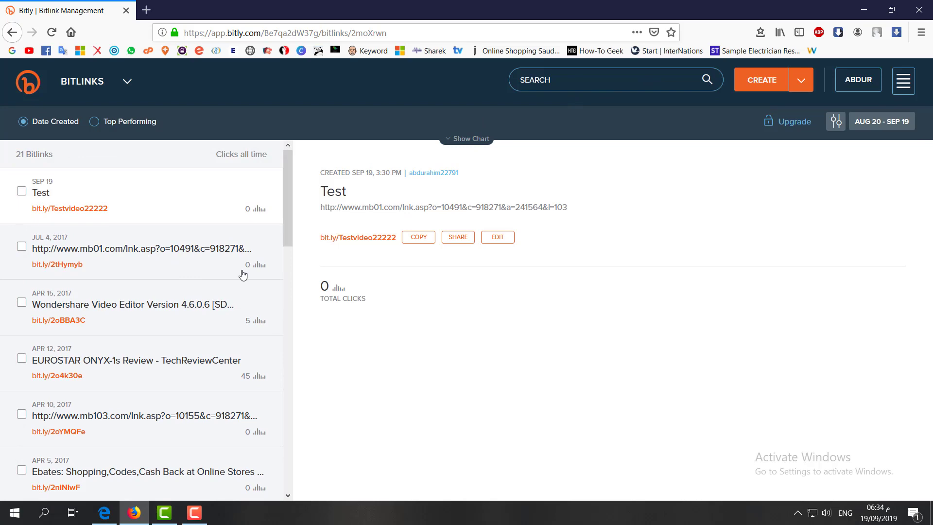
{"action": "scroll", "coordinate": [247, 335], "scroll_direction": "down", "scroll_amount": 3}
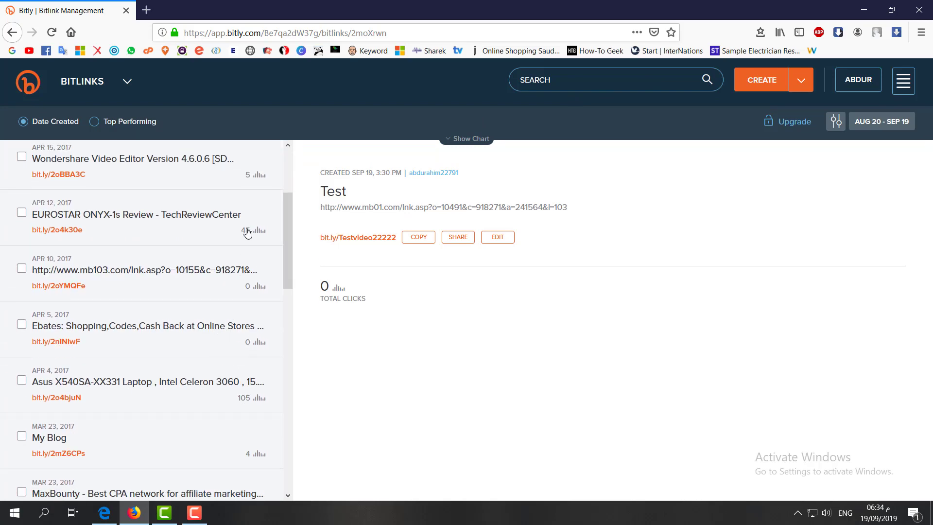
{"action": "scroll", "coordinate": [228, 245], "scroll_direction": "up", "scroll_amount": 3}
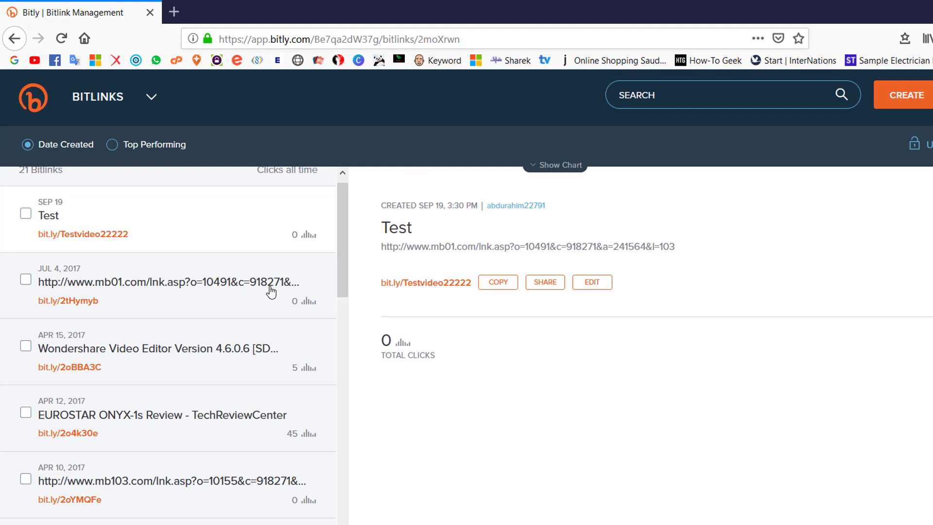
{"action": "scroll", "coordinate": [271, 291], "scroll_direction": "up", "scroll_amount": 1}
{"action": "left_click", "coordinate": [130, 226]}
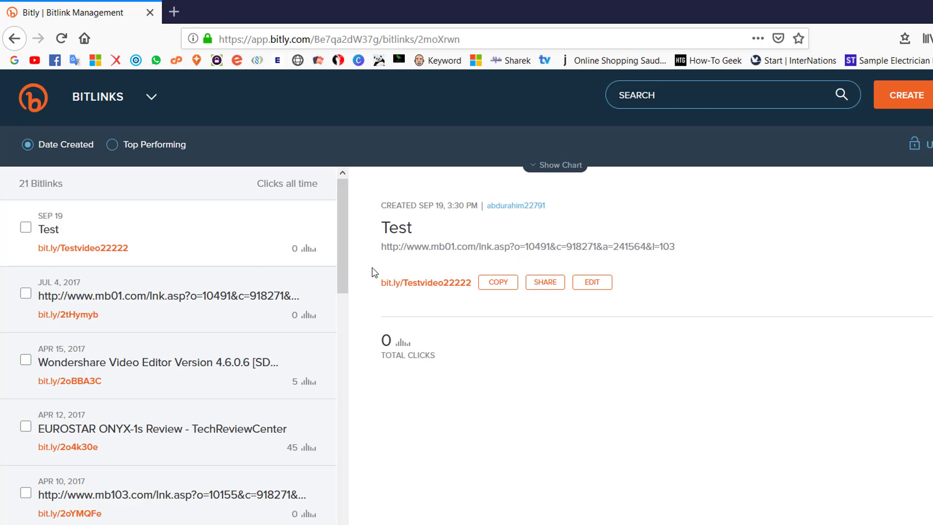
Step: Copy the long mb01.com destination URL from the JUL 4, 2017 bitlink
{"action": "left_click", "coordinate": [190, 300]}
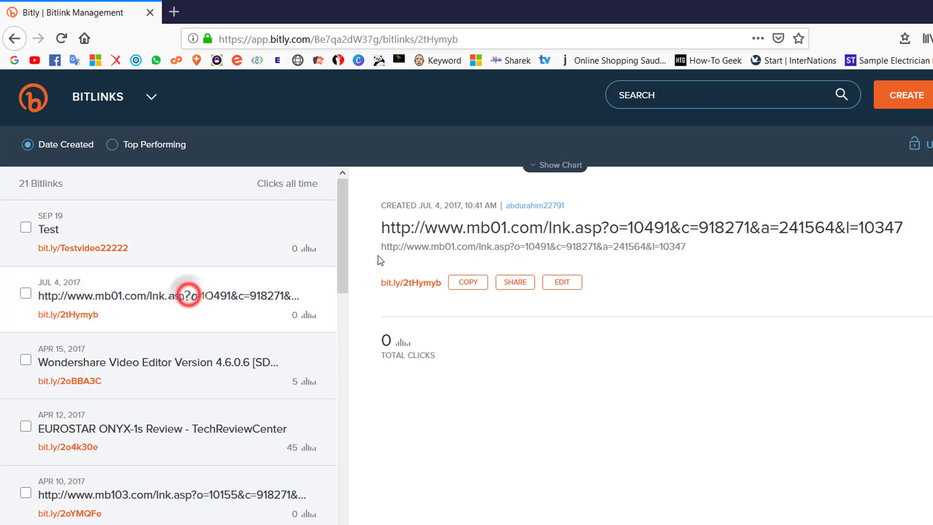
{"action": "left_click_drag", "start_coordinate": [382, 228], "coordinate": [894, 227]}
{"action": "right_click", "coordinate": [877, 226]}
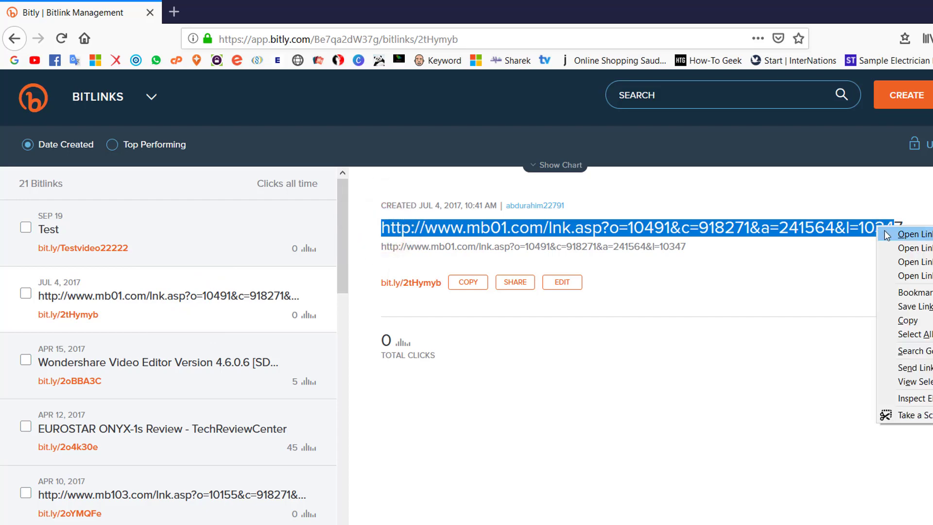
{"action": "left_click", "coordinate": [916, 322]}
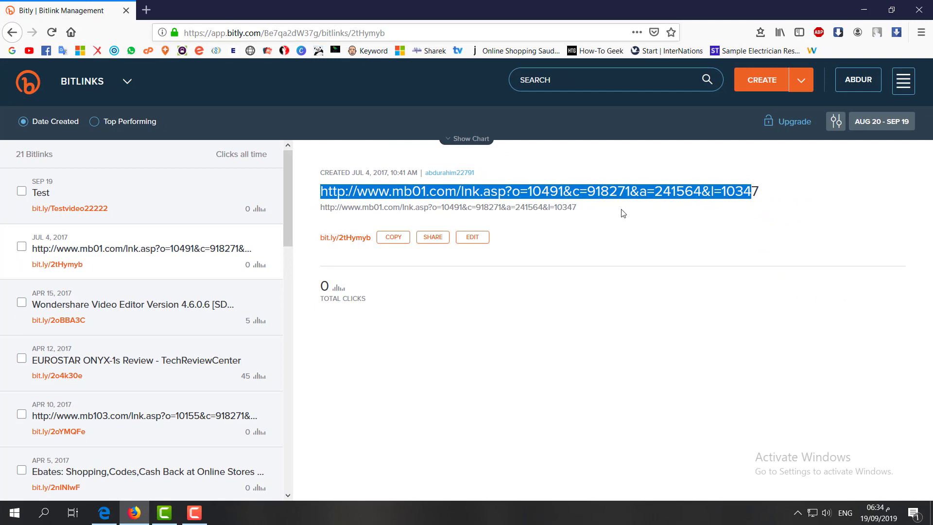
{"action": "left_click_drag", "start_coordinate": [322, 197], "coordinate": [734, 194]}
Step: Create a short link from the pasted mb01.com URL, producing bit.ly/2kVBIf9
{"action": "left_click", "coordinate": [762, 82]}
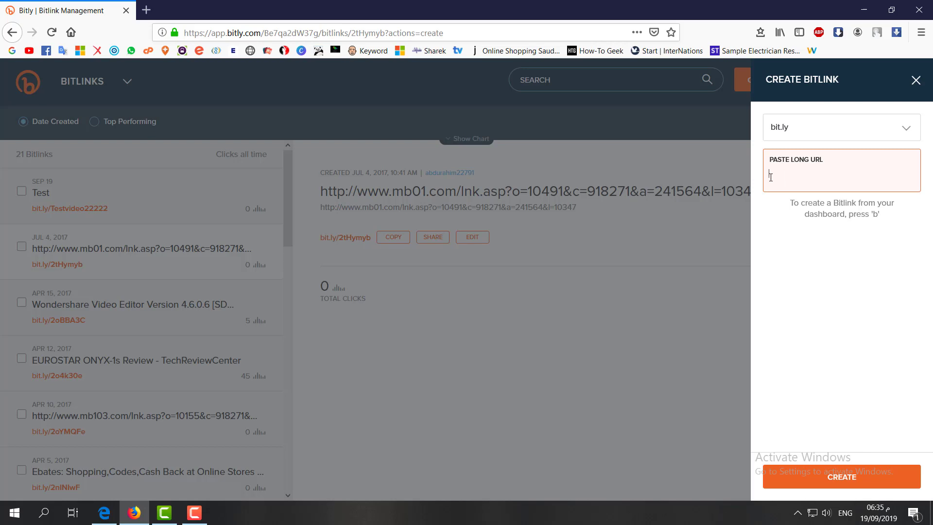
{"action": "key", "text": "ctrl+v"}
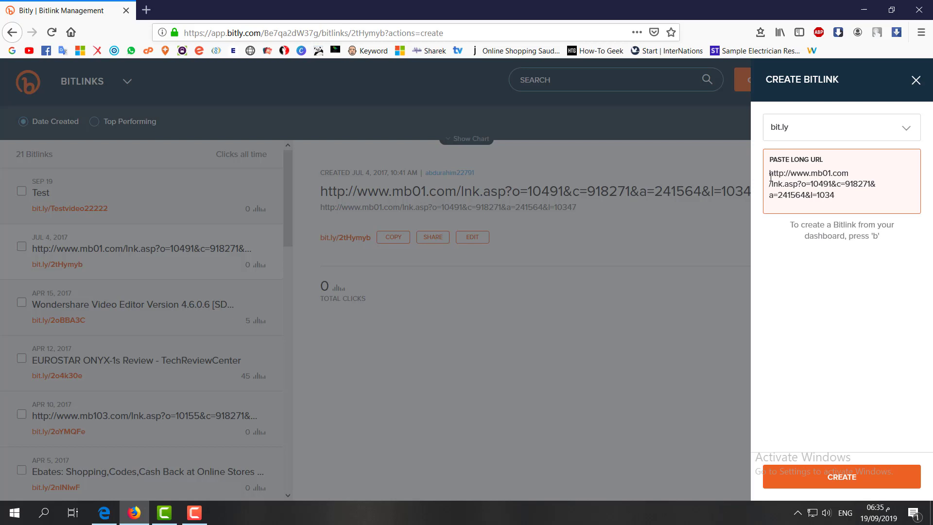
{"action": "key", "text": "Return"}
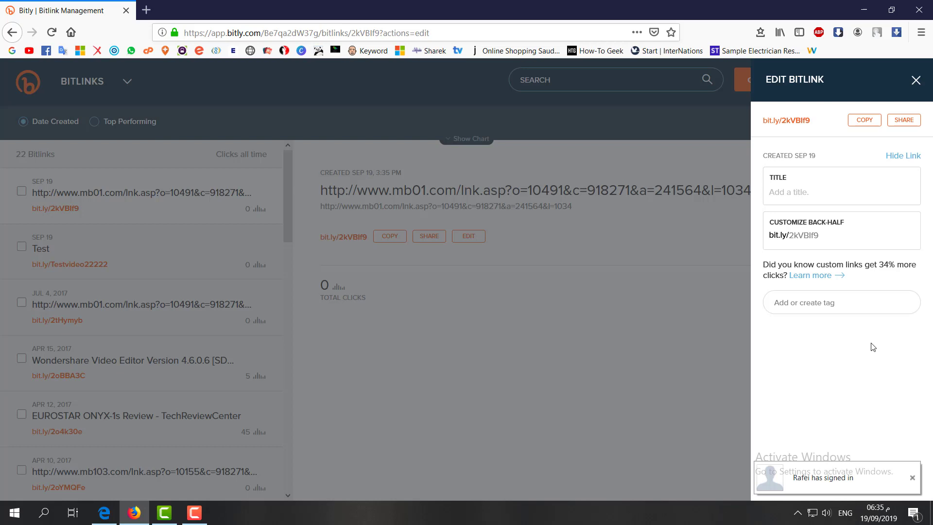
Step: Enter 'Tshirt oFFER' as the title of the bit.ly/2kVBIf9 link
{"action": "left_click", "coordinate": [798, 194]}
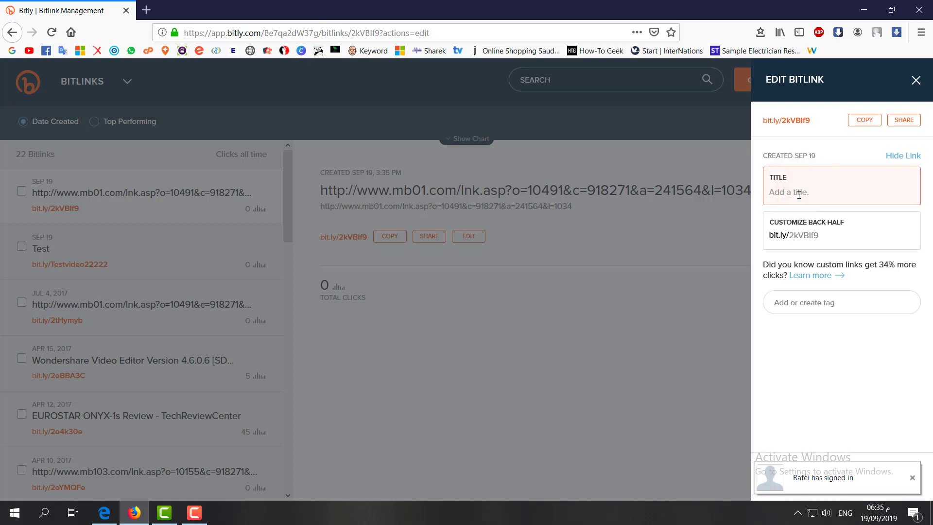
{"action": "type", "text": "Ts"}
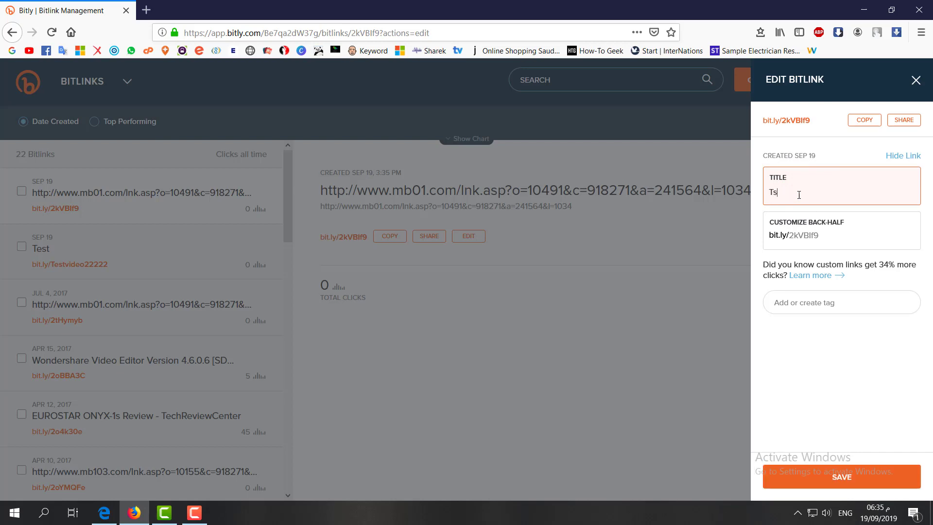
{"action": "type", "text": "hirt ofFER"}
{"action": "key", "text": "BackSpace"}
{"action": "key", "text": "BackSpace"}
{"action": "key", "text": "BackSpace"}
{"action": "key", "text": "BackSpace"}
{"action": "type", "text": "FFER"}
Step: Replace the back-half 2kVBIf9 with TSHIRTOFFERBIGSELE222
{"action": "left_click_drag", "start_coordinate": [818, 235], "coordinate": [790, 236]}
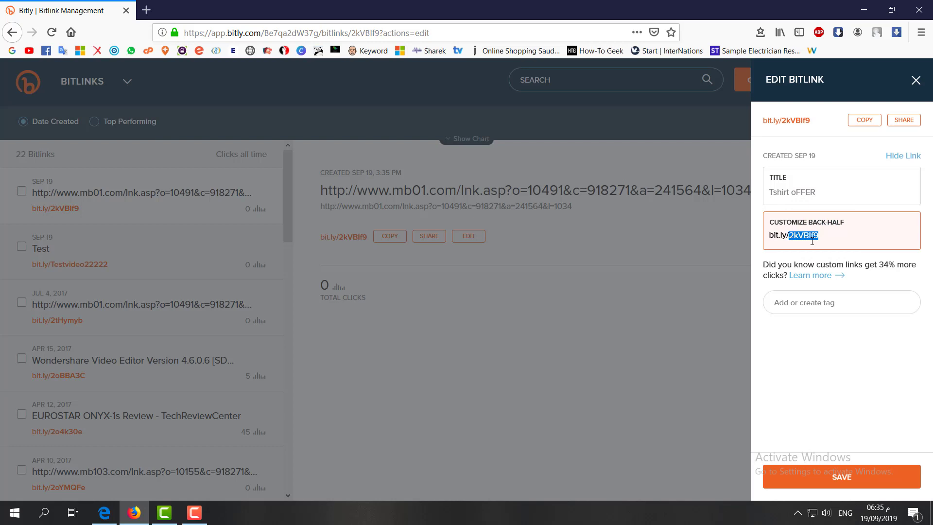
{"action": "left_click_drag", "start_coordinate": [823, 231], "coordinate": [763, 233]}
{"action": "type", "text": "TSHIRTOFFERBIGSELE222"}
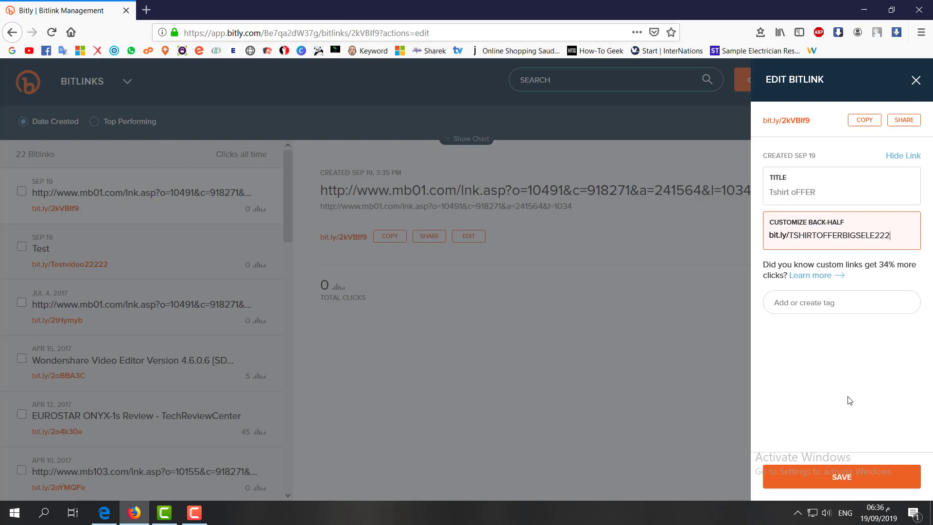
Step: Save the title and back-half edits, then copy bit.ly/TSHIRTOFFERBIGSELE222
{"action": "left_click", "coordinate": [865, 479]}
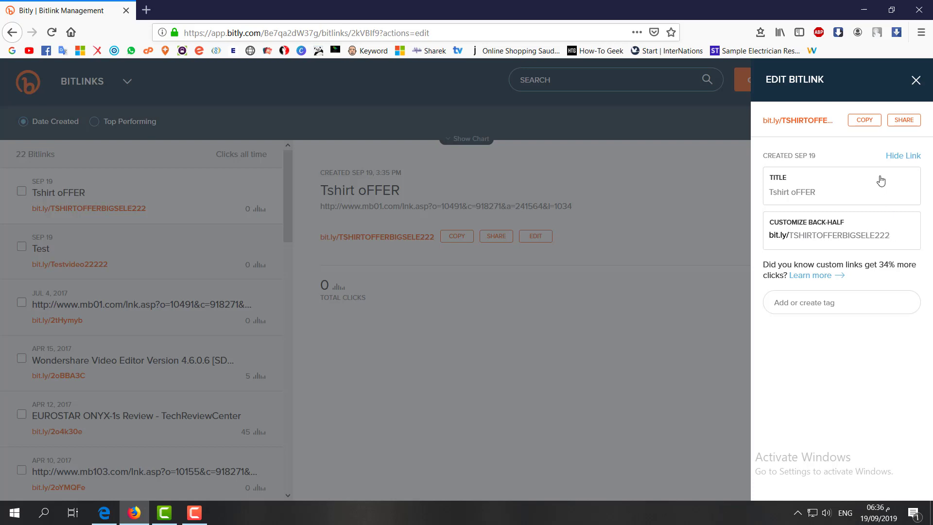
{"action": "left_click", "coordinate": [865, 120]}
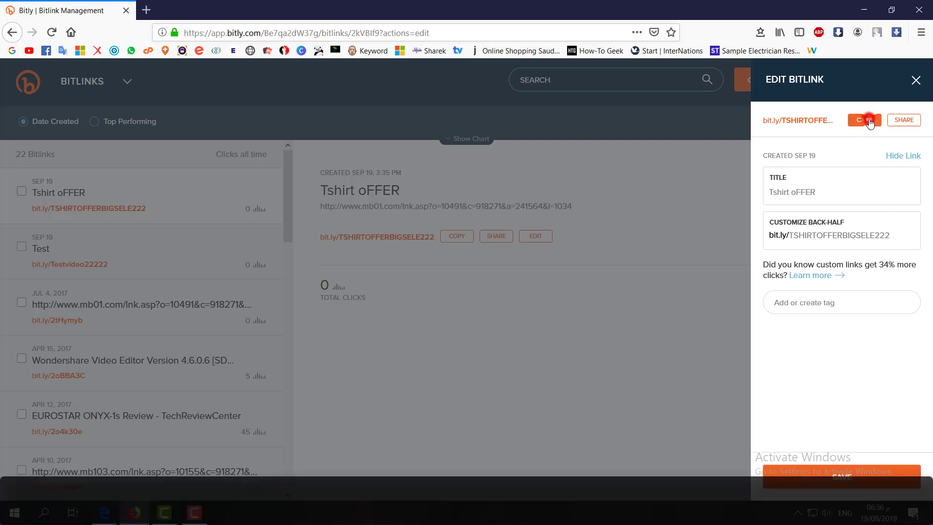
Step: View sharing options for bit.ly/TSHIRTOFFERBIGSELE222, then close the Edit Bitlink panel
{"action": "left_click", "coordinate": [906, 120]}
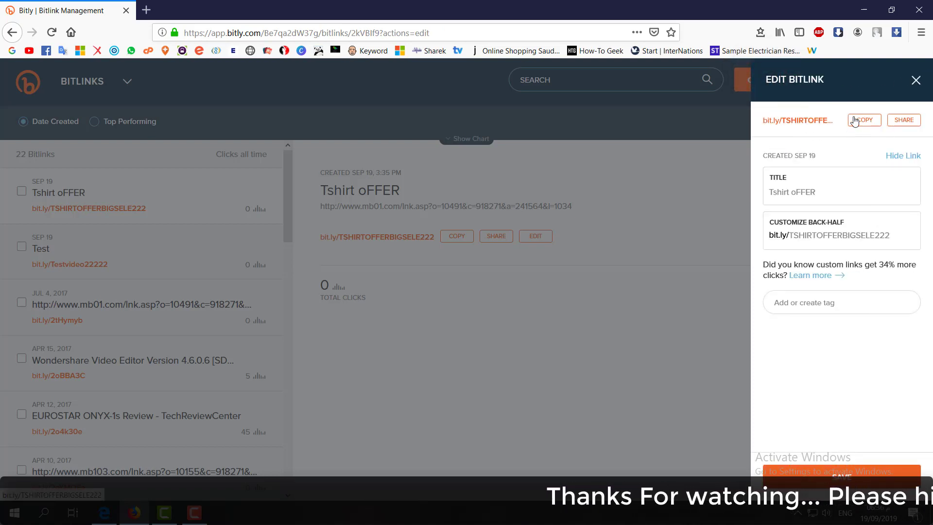
{"action": "left_click", "coordinate": [916, 82]}
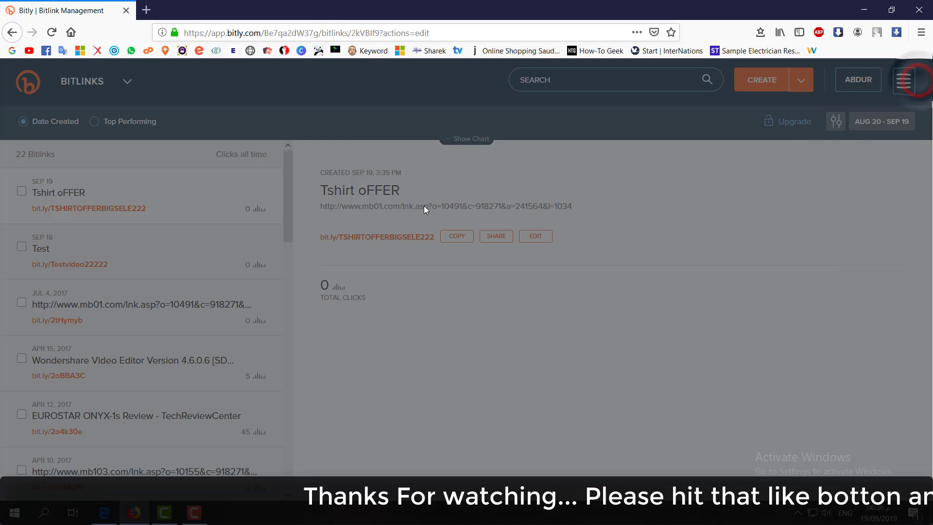